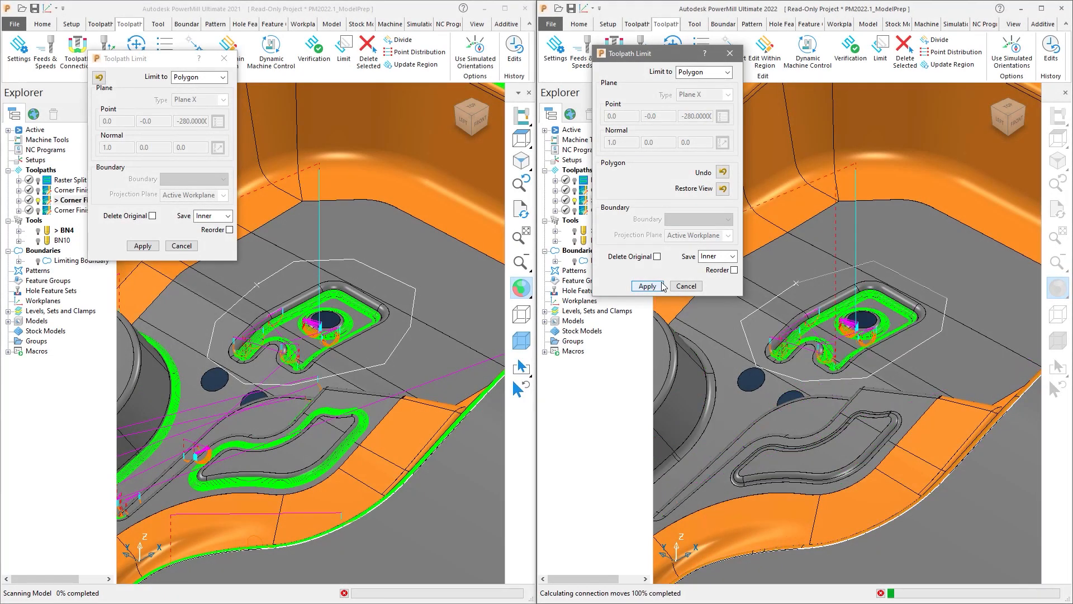
# Close the Toolpath Limit dialog in PowerMill 2022 and set the model to an isometric view.
pyautogui.click(687, 286)
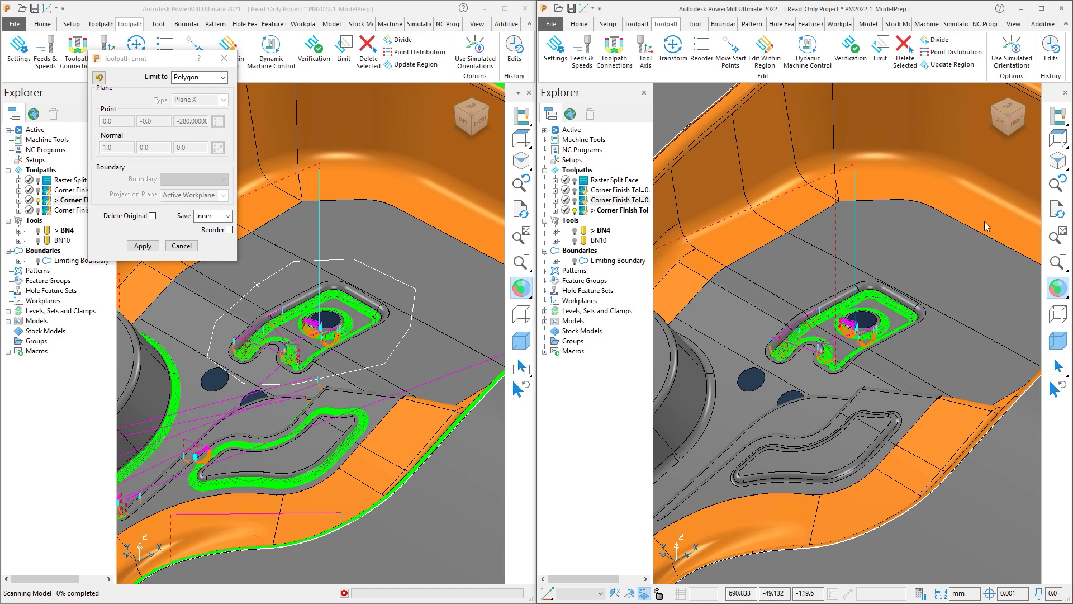
pyautogui.click(1057, 161)
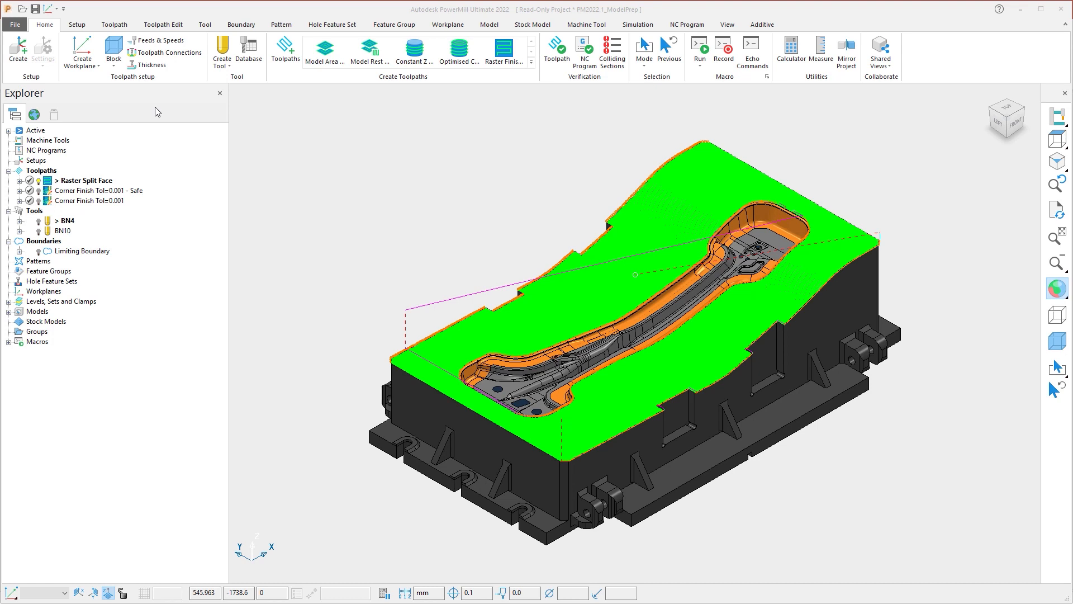
# Check the block's extents by briefly drawing it around the die, hide it again and accept the existing limits.
pyautogui.click(115, 49)
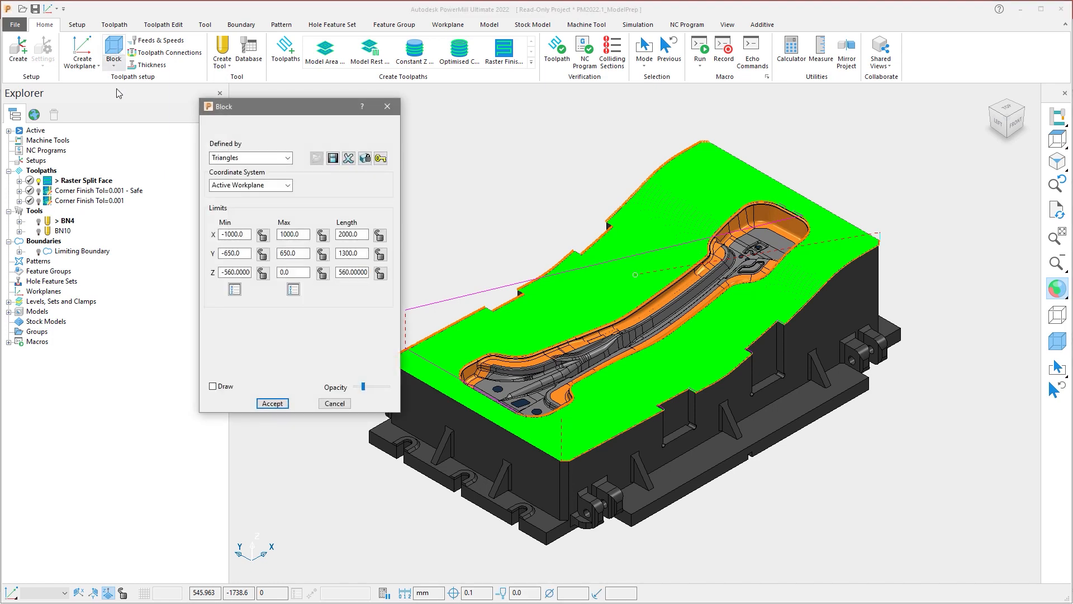
pyautogui.click(213, 387)
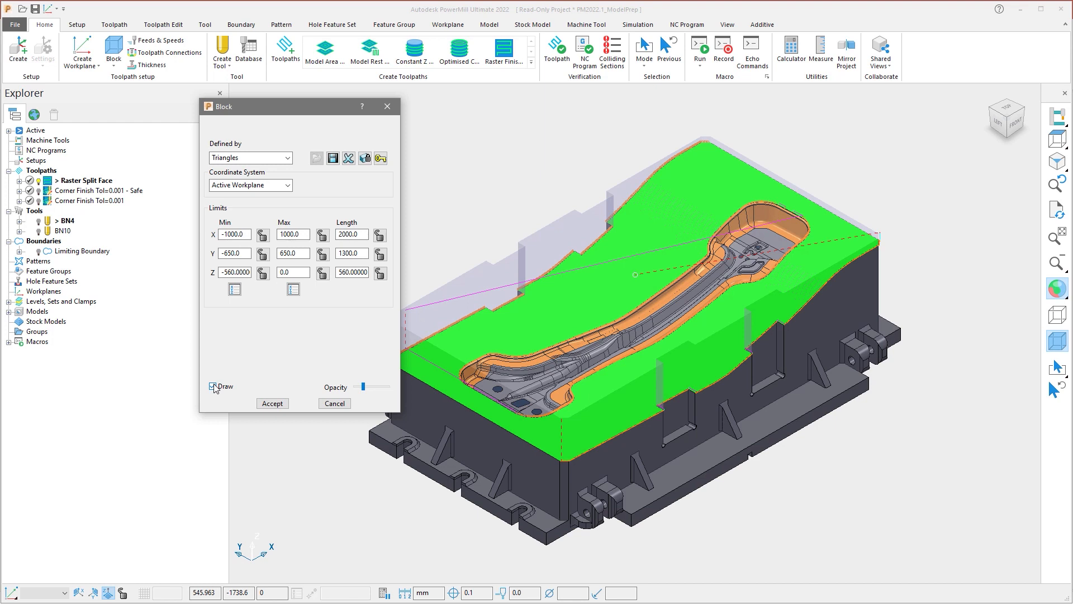
pyautogui.click(213, 386)
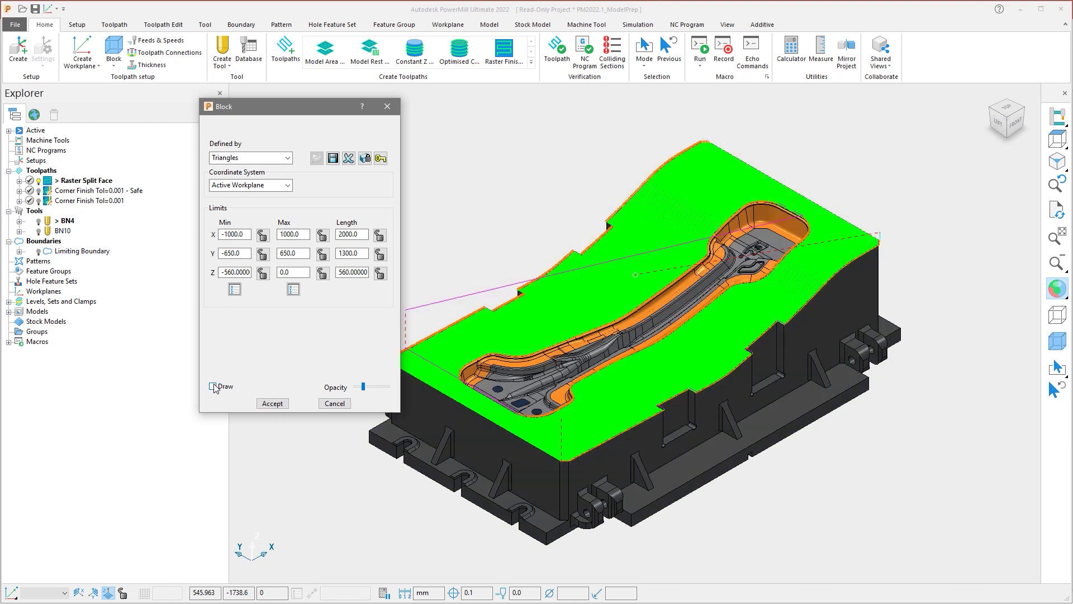
pyautogui.click(271, 403)
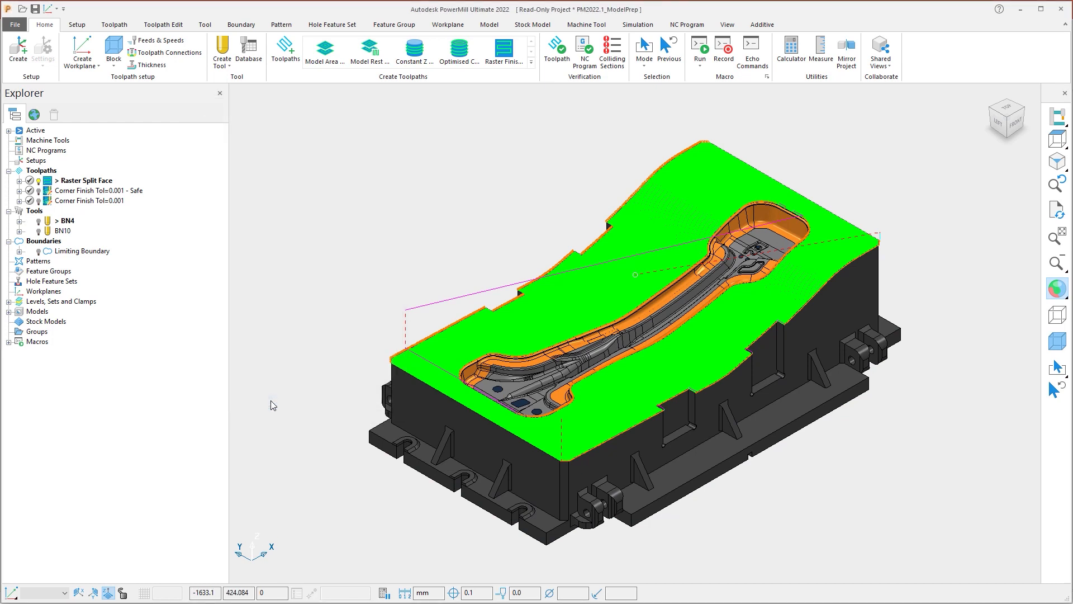
# Activate the toolpath "Corner Finish Tol=0.001" and review its Corner Multi-Pencil Finishing settings without changing them.
pyautogui.click(51, 202)
pyautogui.doubleClick(52, 202)
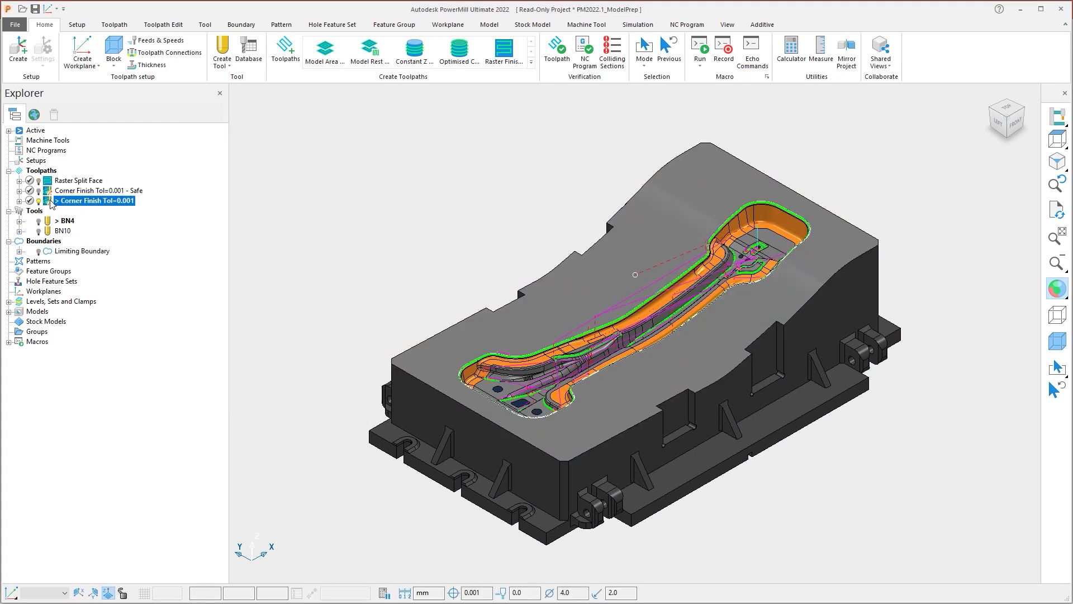
pyautogui.rightClick(51, 202)
pyautogui.click(109, 267)
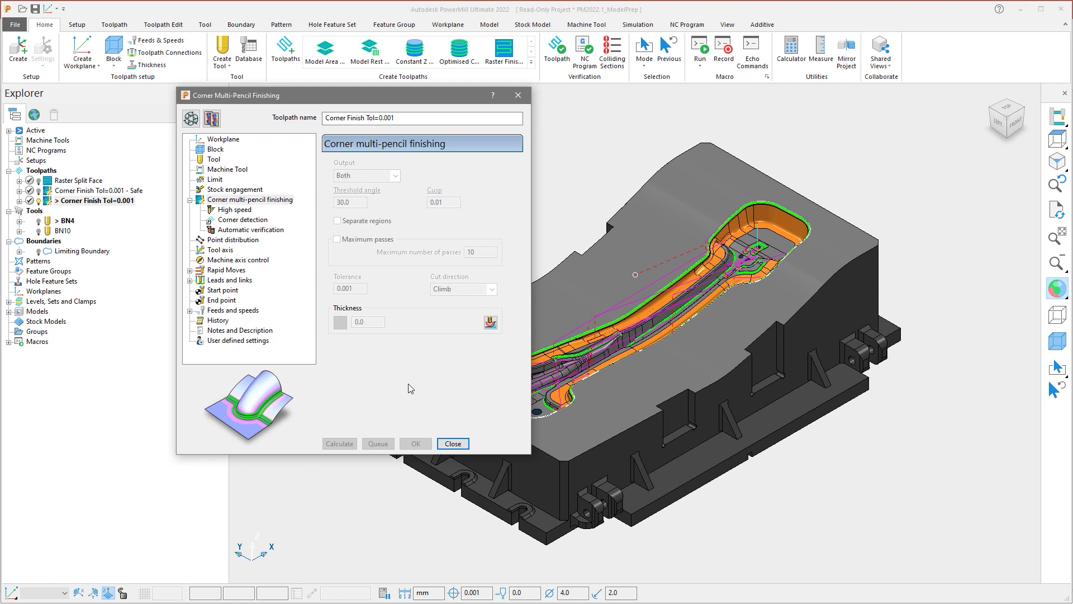
pyautogui.click(452, 443)
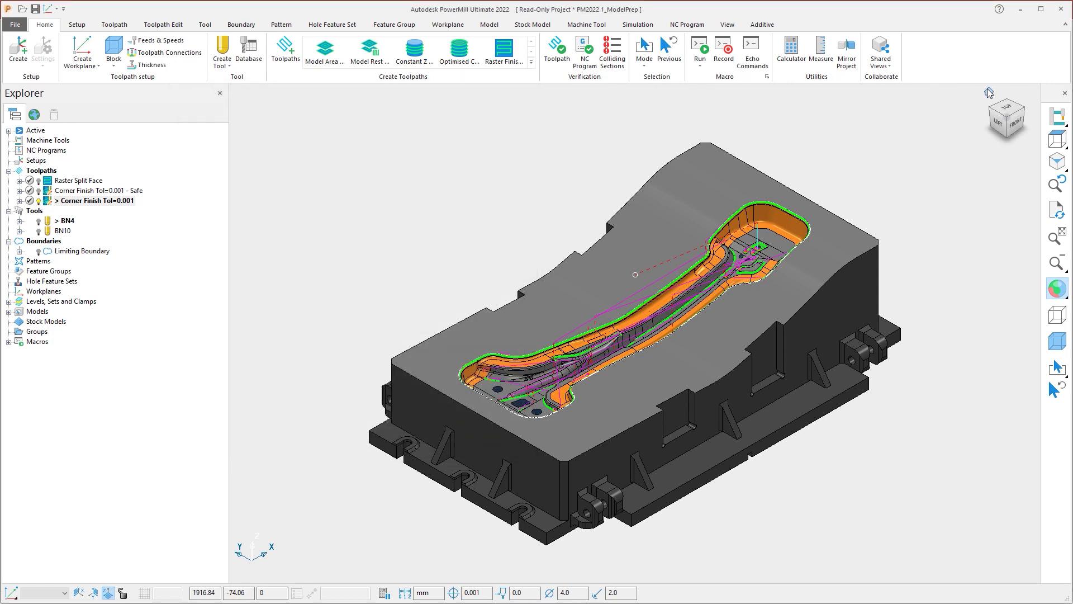
# In PowerMill 2021, start limiting the active corner finishing toolpath and set the limit type to Polygon.
pyautogui.click(988, 92)
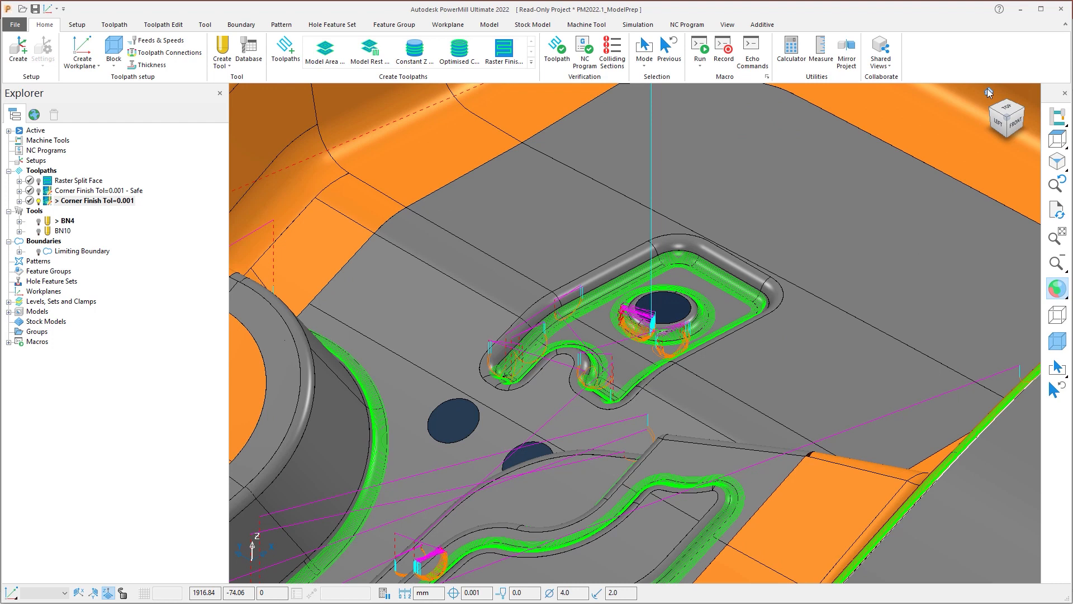
pyautogui.click(1056, 162)
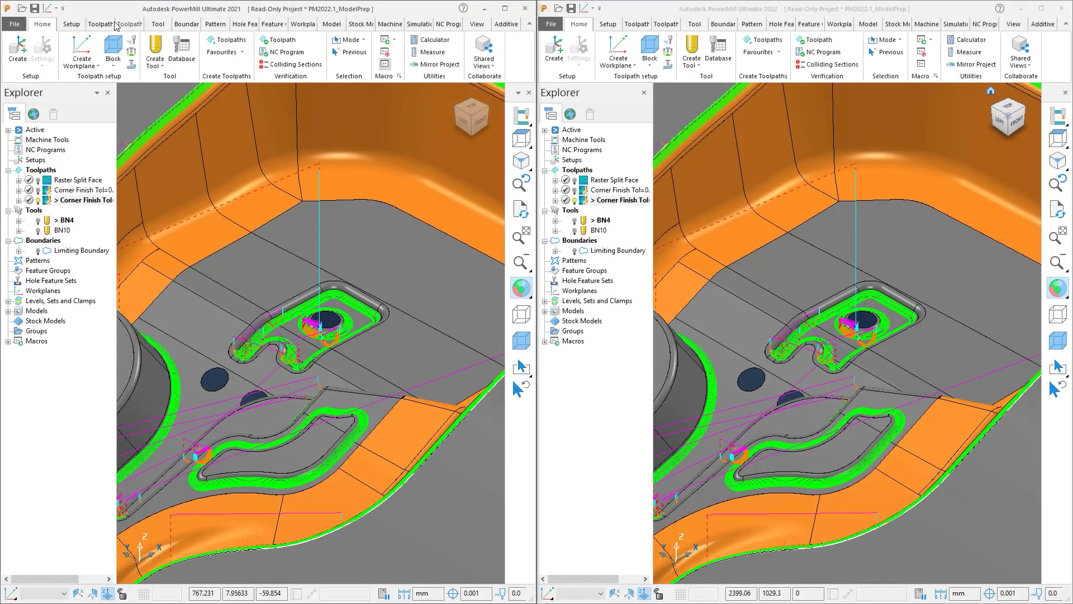
pyautogui.click(123, 24)
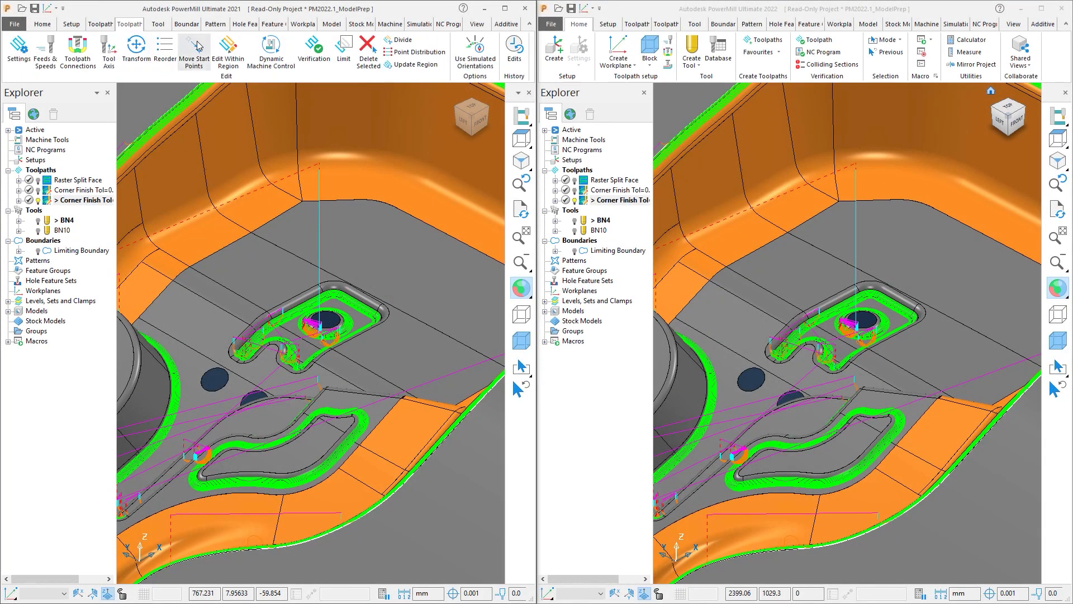
pyautogui.click(343, 51)
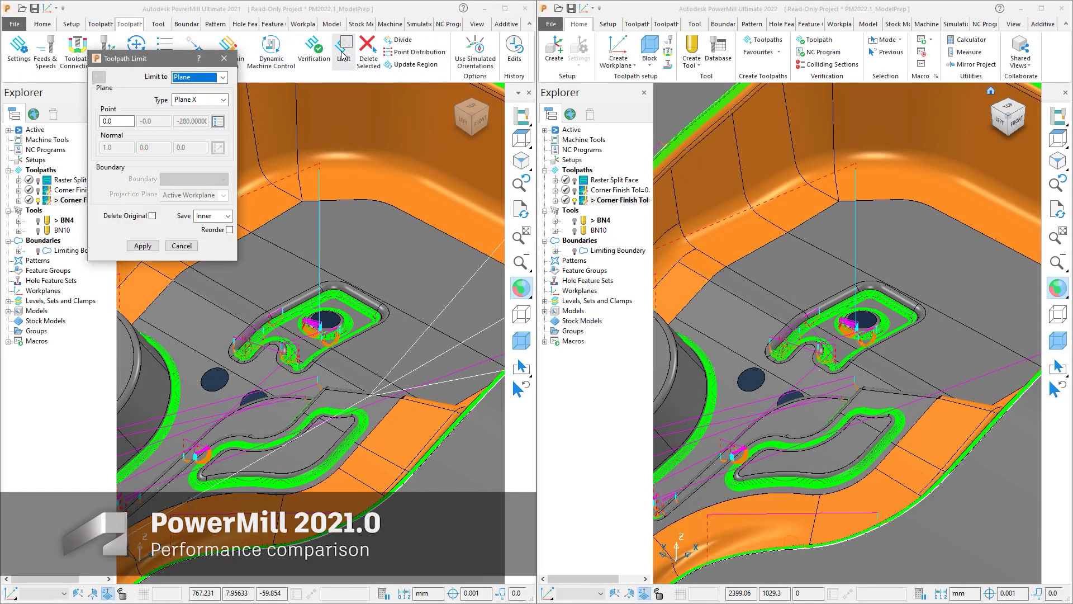
pyautogui.click(223, 78)
pyautogui.click(185, 98)
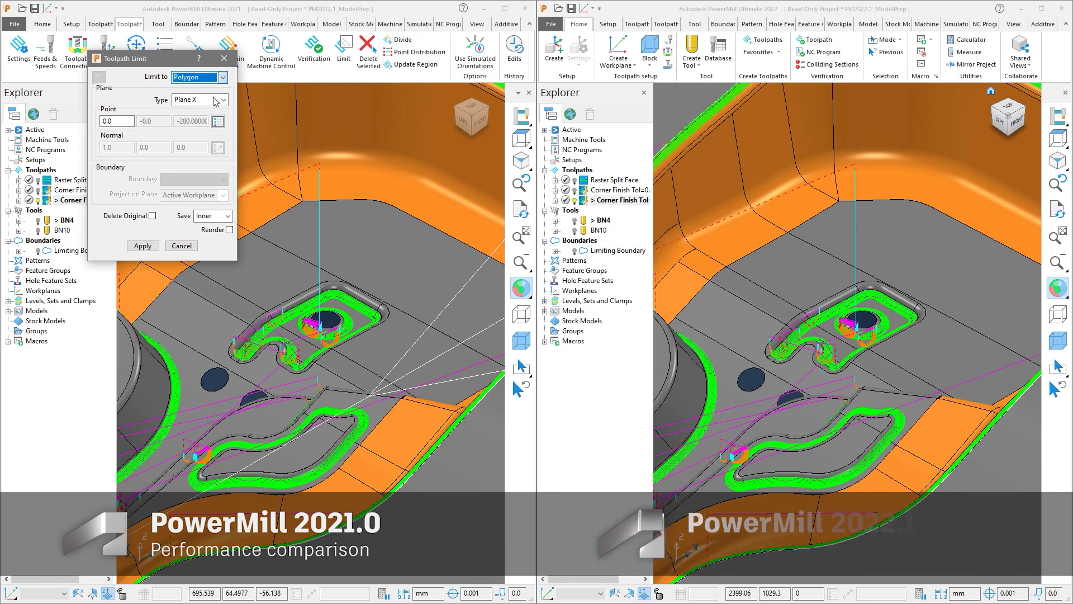
# In PowerMill 2022, start limiting the same corner finishing toolpath and set the limit type to Polygon.
pyautogui.click(665, 25)
pyautogui.click(881, 51)
pyautogui.moveTo(175, 61); pyautogui.dragTo(678, 56)
pyautogui.click(727, 71)
pyautogui.click(727, 97)
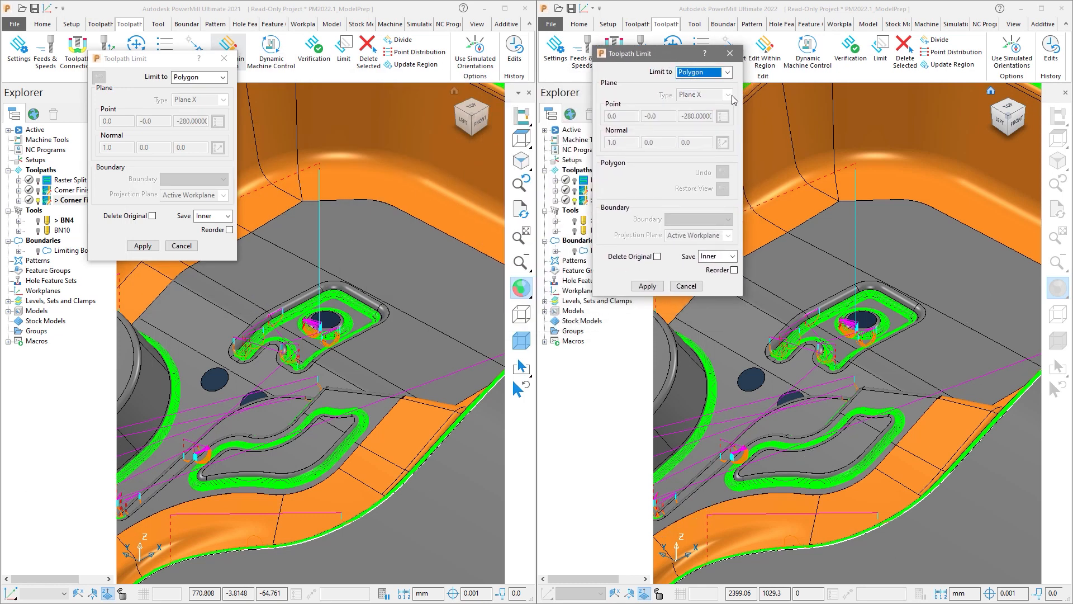
# Draw an eight-point limiting polygon around the small pocket with the round hole in PowerMill 2022.
pyautogui.click(796, 283)
pyautogui.click(740, 320)
pyautogui.click(759, 367)
pyautogui.click(801, 380)
pyautogui.click(864, 378)
pyautogui.click(941, 328)
pyautogui.click(947, 297)
pyautogui.doubleClick(873, 261)
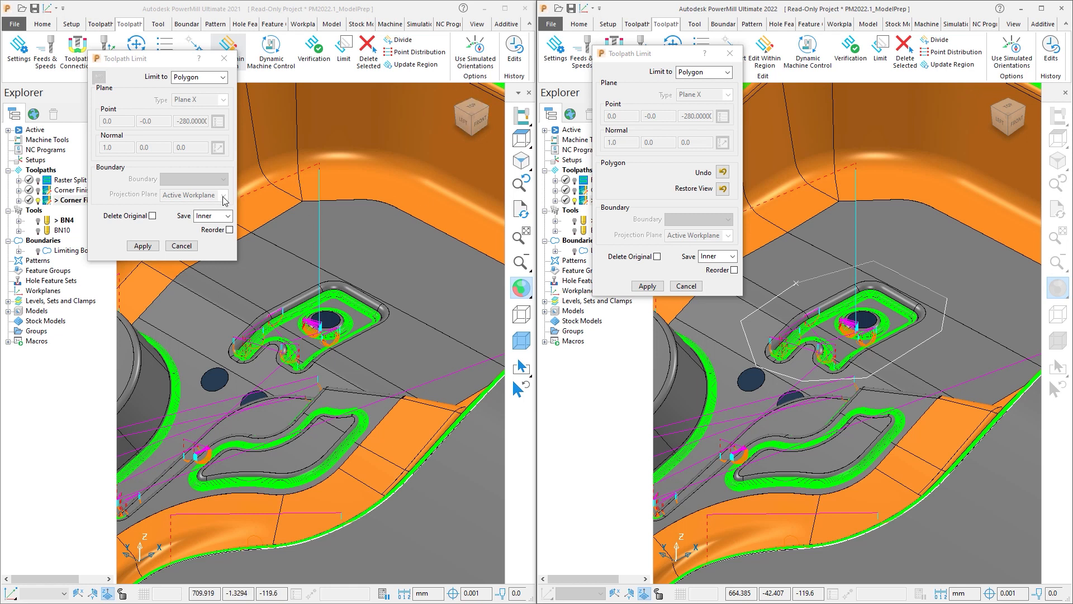
# Draw a matching limiting polygon around the same small pocket in PowerMill 2021.
pyautogui.click(252, 286)
pyautogui.click(257, 285)
pyautogui.click(215, 322)
pyautogui.click(208, 356)
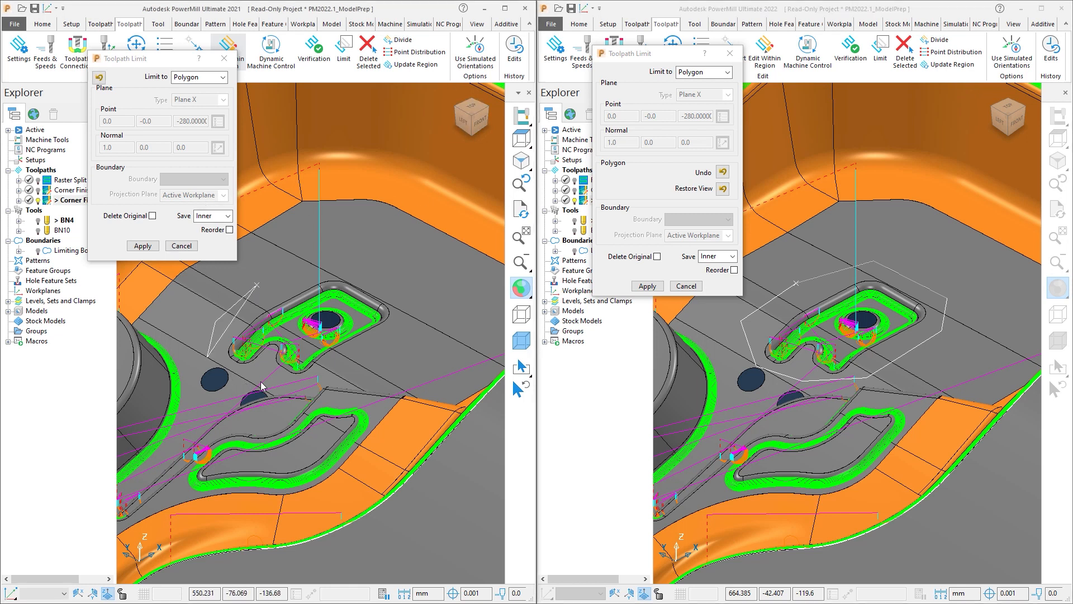
pyautogui.click(246, 384)
pyautogui.click(387, 363)
pyautogui.click(410, 328)
pyautogui.click(415, 288)
pyautogui.click(354, 260)
pyautogui.click(296, 261)
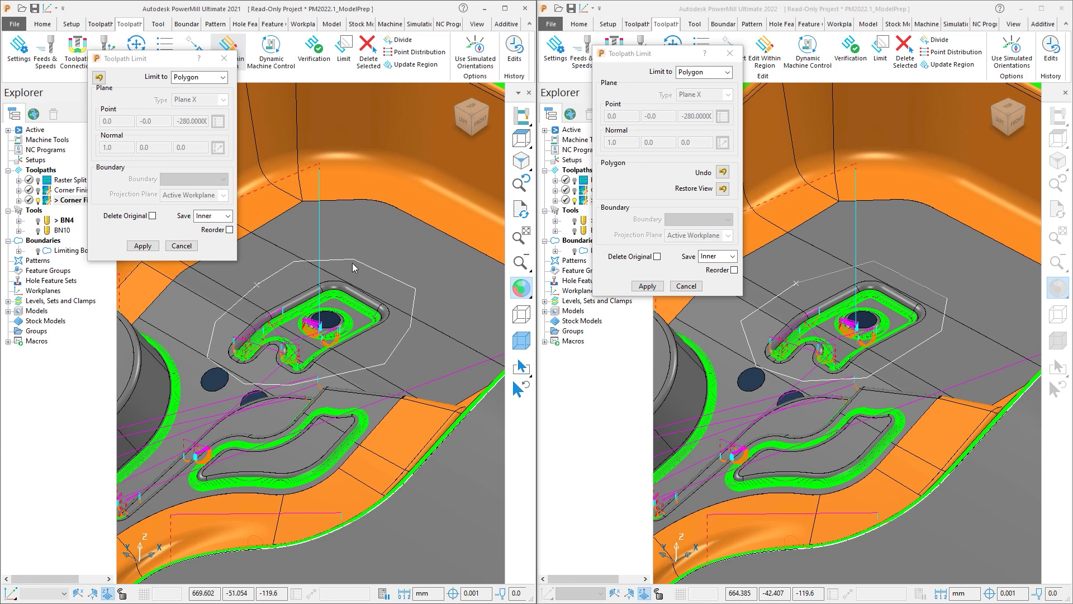
# Apply the polygon limit in both PowerMill versions, saving the inner portion, and close the limit dialog in PowerMill 2022.
pyautogui.click(139, 247)
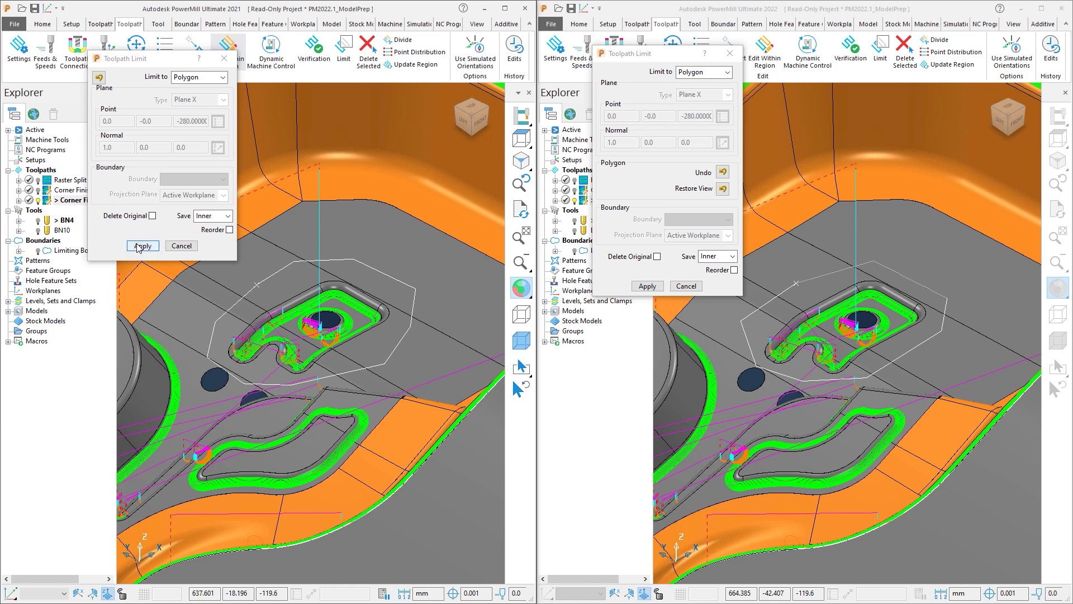
pyautogui.click(662, 285)
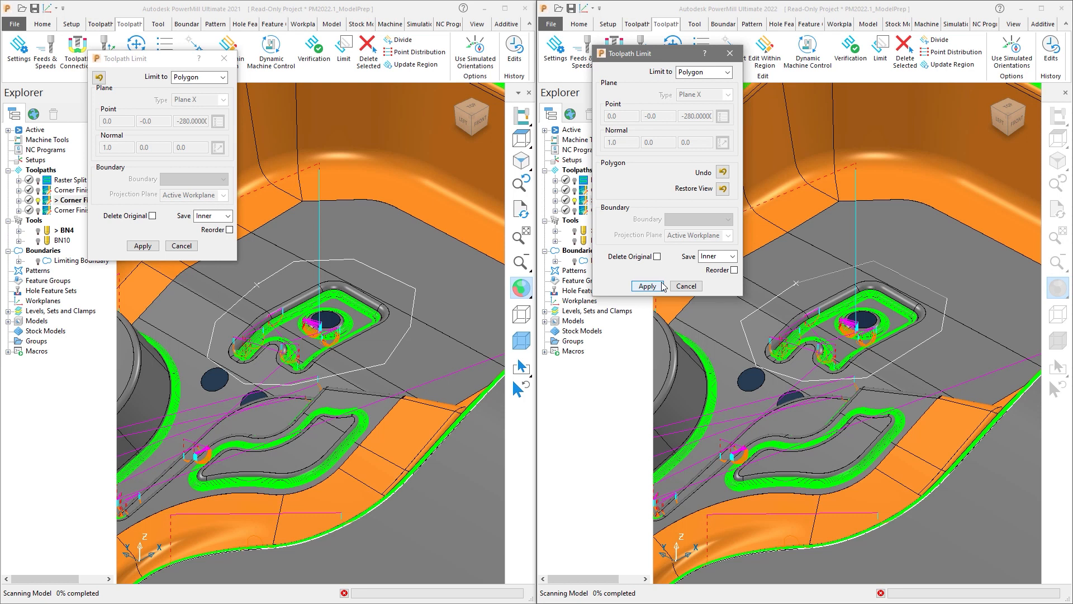
pyautogui.click(647, 285)
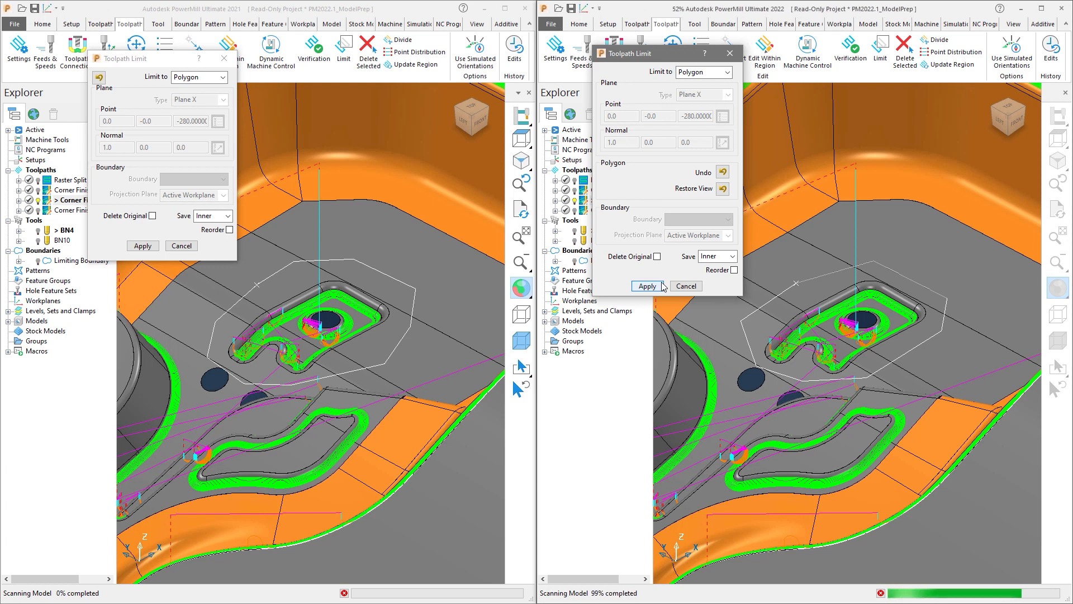
pyautogui.click(687, 288)
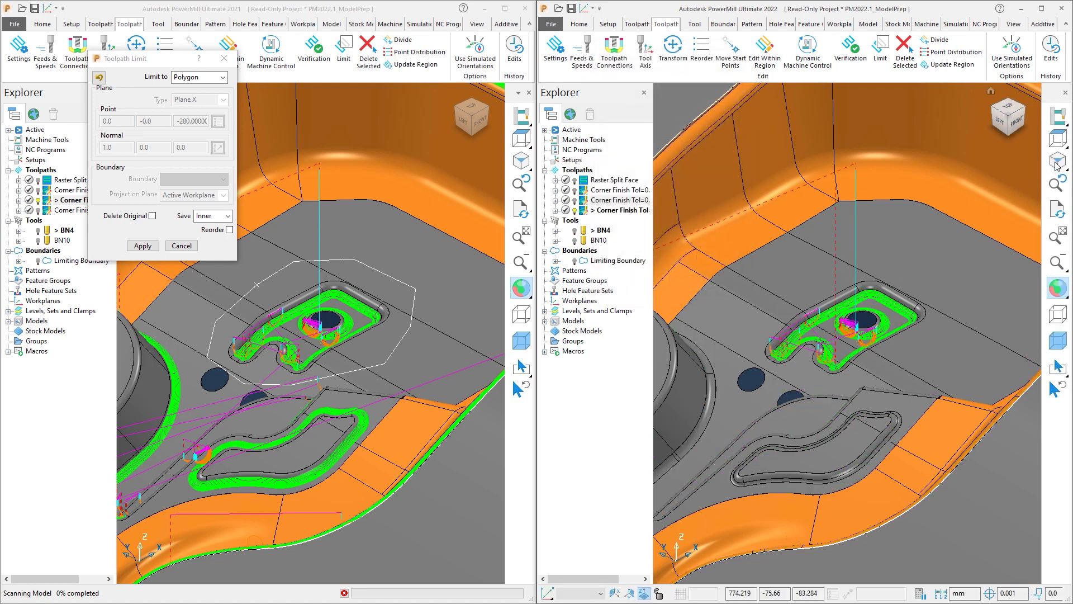
pyautogui.click(1057, 162)
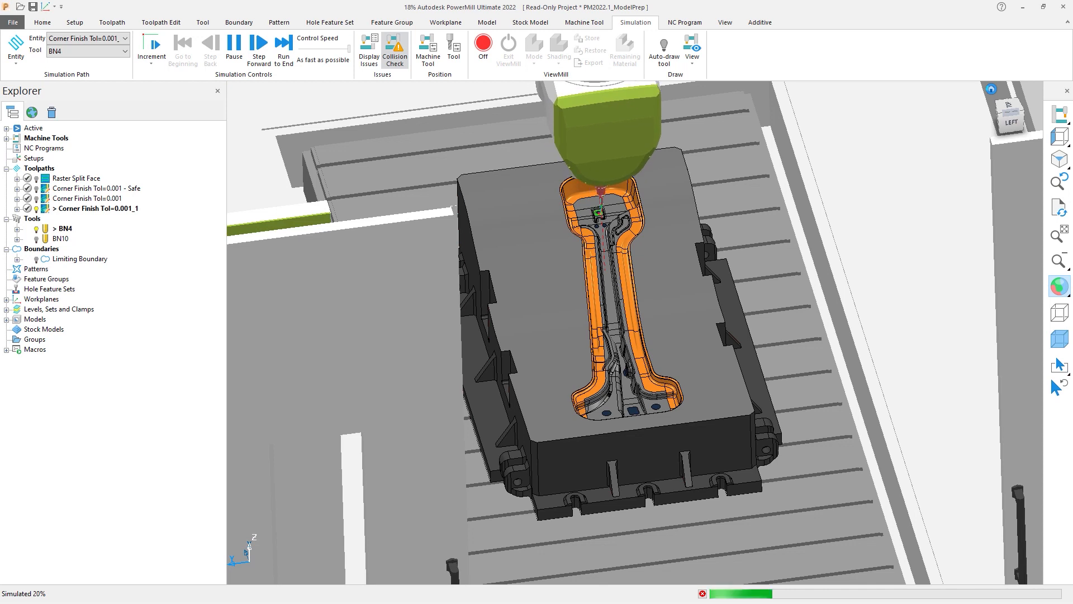
# Examine the running machine simulation of the limited corner finishing toolpath from the end of the die.
pyautogui.moveTo(635, 332); pyautogui.dragTo(604, 350, button='middle')
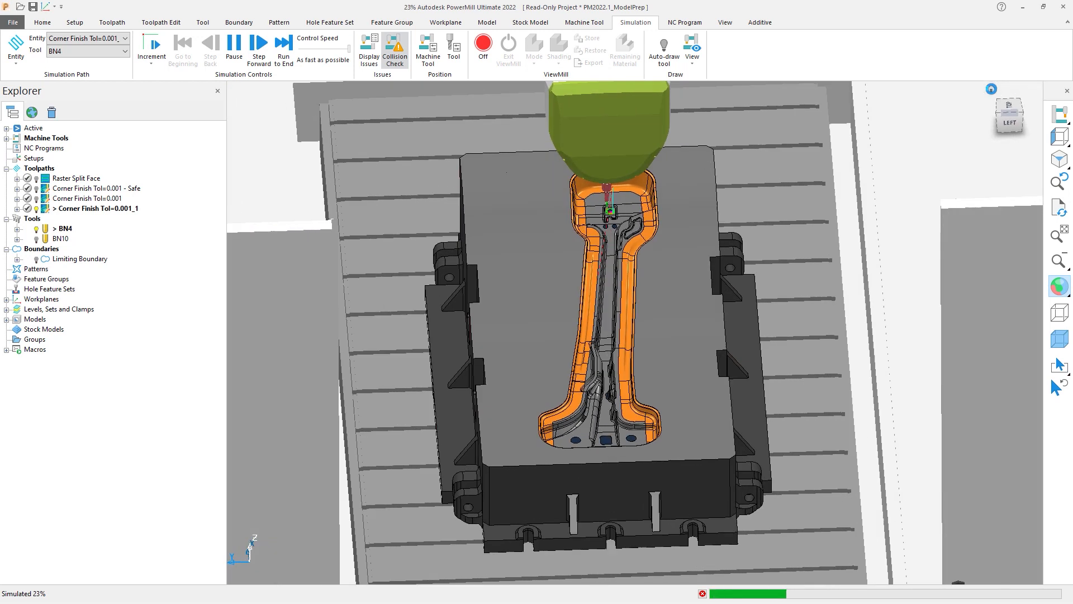